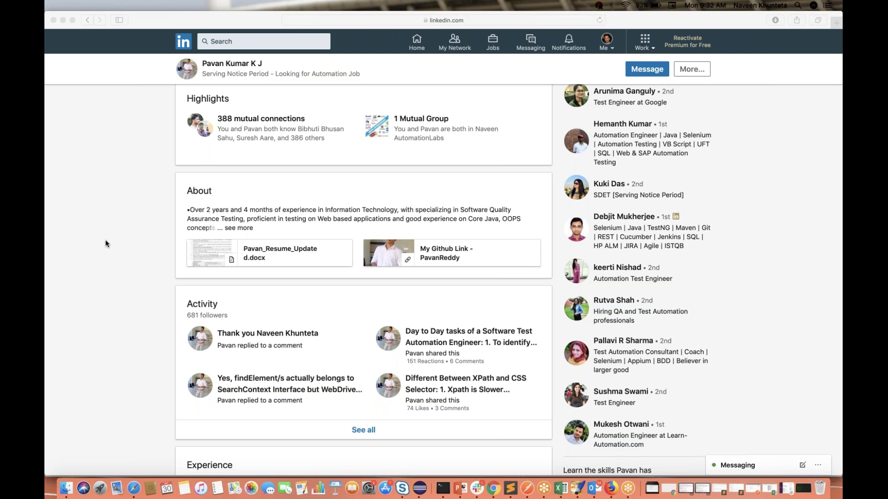
# Open a recommendation form for this connection from the profile's More menu
pyautogui.scroll(-1, 105, 244)
pyautogui.scroll(5, 105, 244)
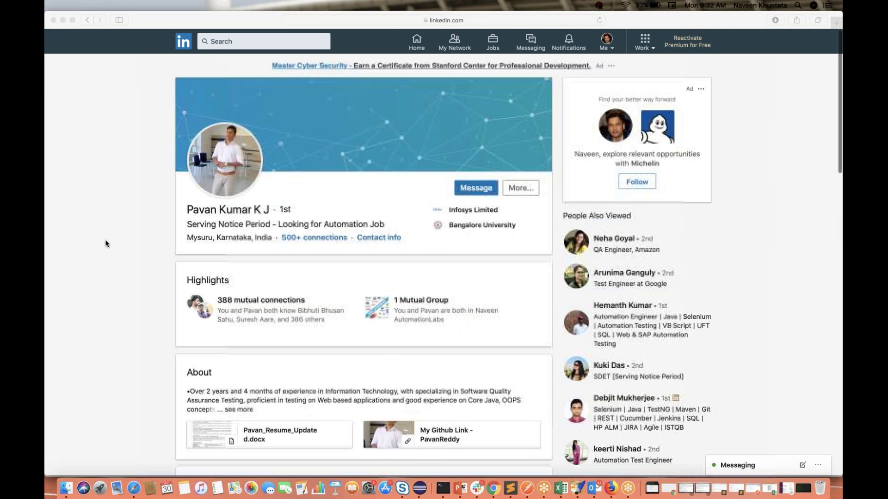
pyautogui.scroll(-1, 105, 244)
pyautogui.click(94, 78)
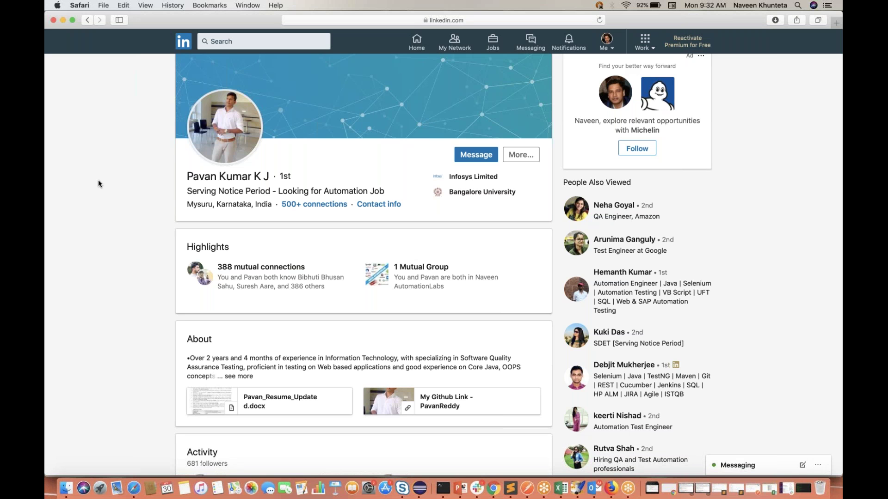
pyautogui.scroll(-1, 98, 183)
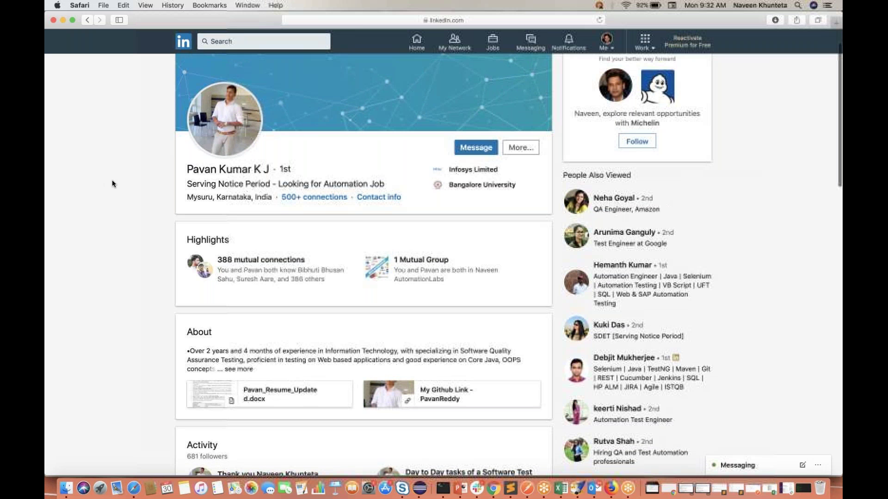
pyautogui.scroll(-3, 129, 226)
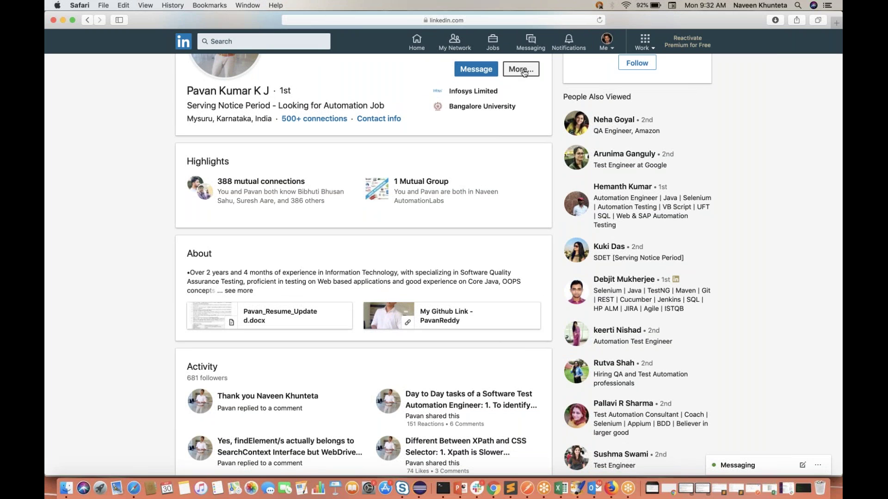
pyautogui.click(524, 72)
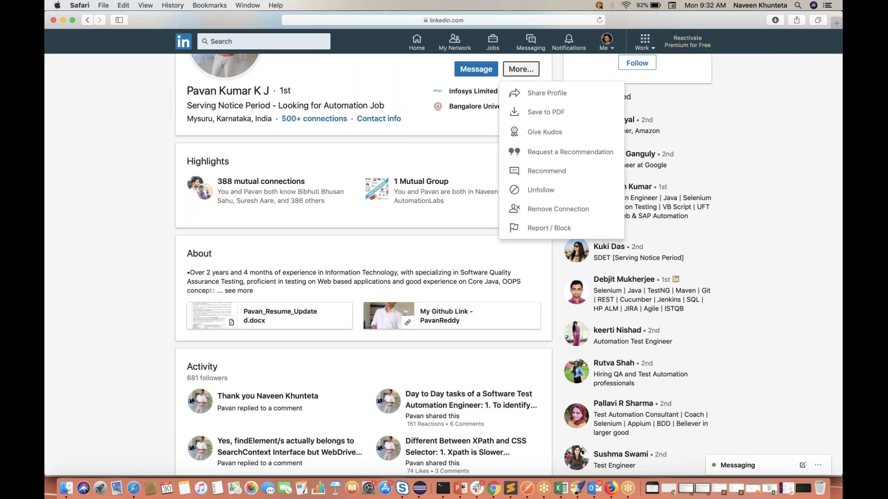
pyautogui.click(538, 171)
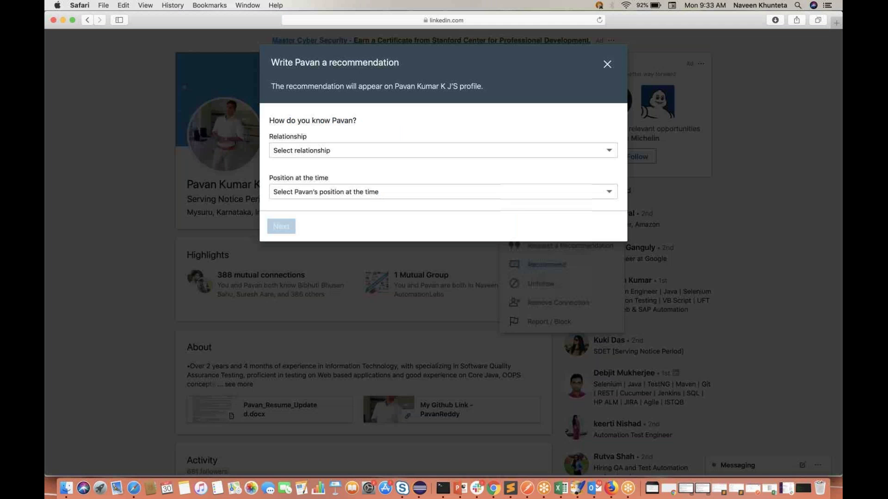
# Leave Relationship unselected and set Position to Junior Test Engineer at WINON WINGS INDIA PRIVATE LIMITED
pyautogui.click(359, 153)
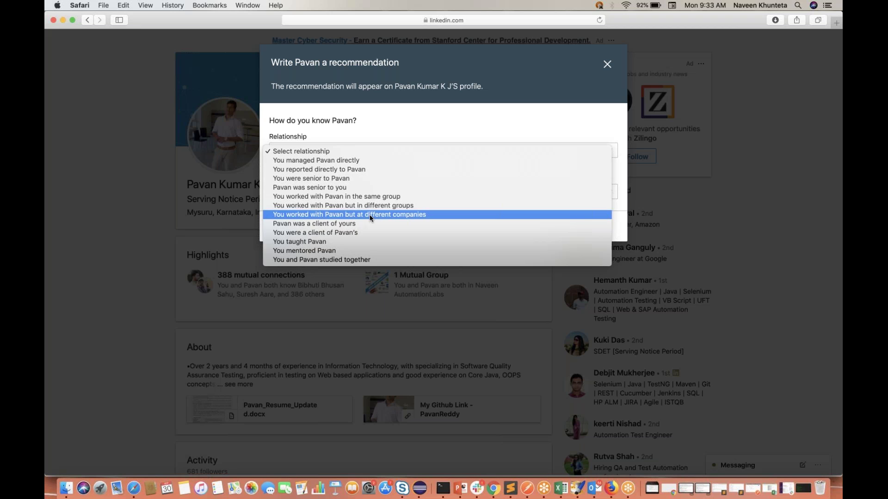
pyautogui.press('Escape')
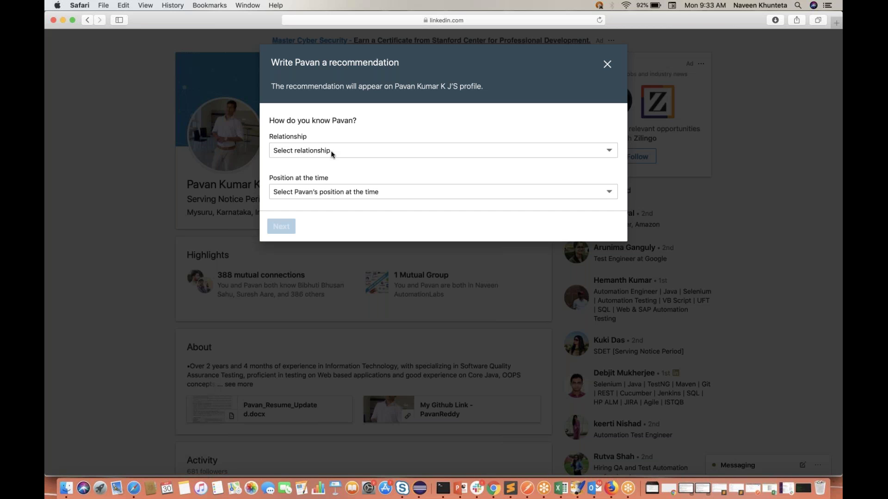
pyautogui.click(340, 191)
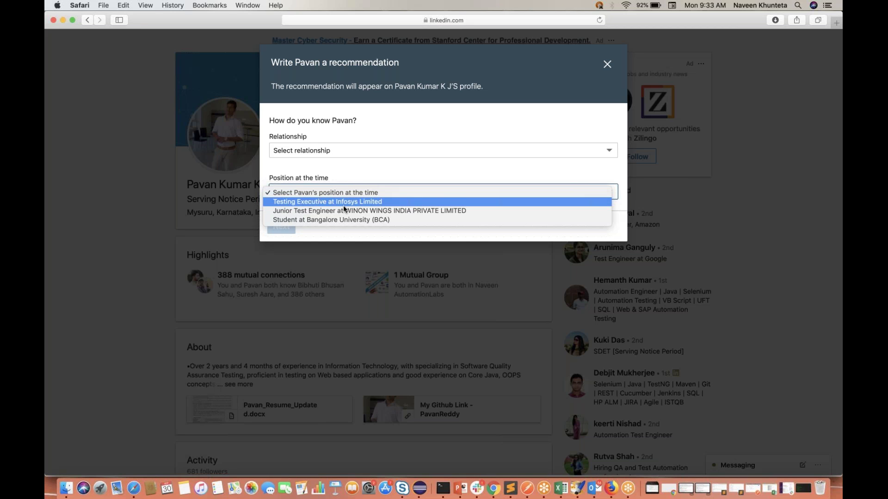
pyautogui.click(343, 211)
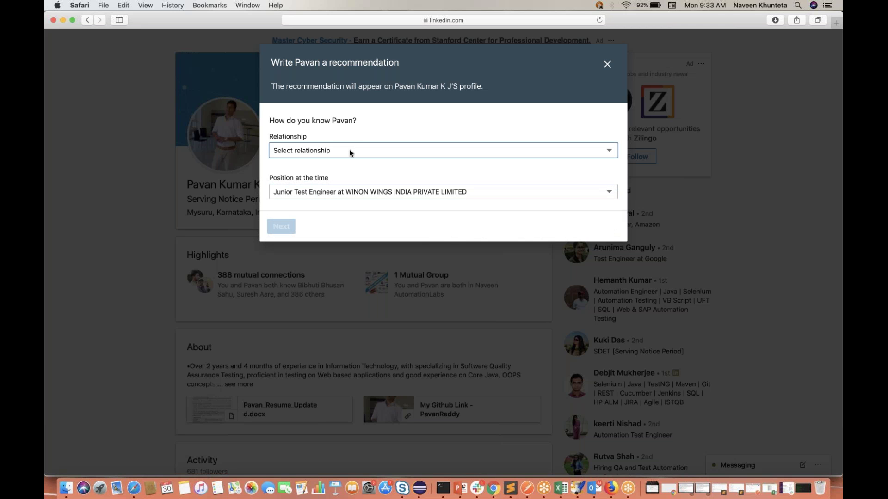
# Close the form, start a new recommendation, and dismiss the Relationship list without choosing
pyautogui.click(607, 65)
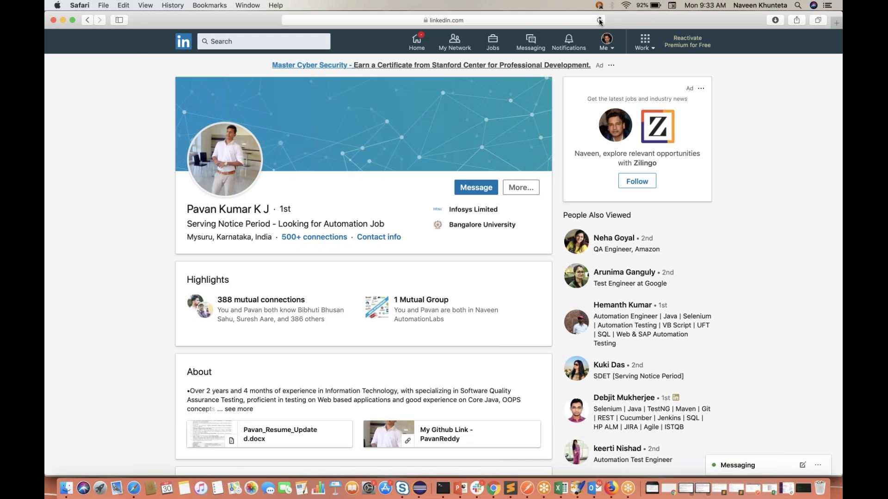
pyautogui.scroll(-3, 491, 299)
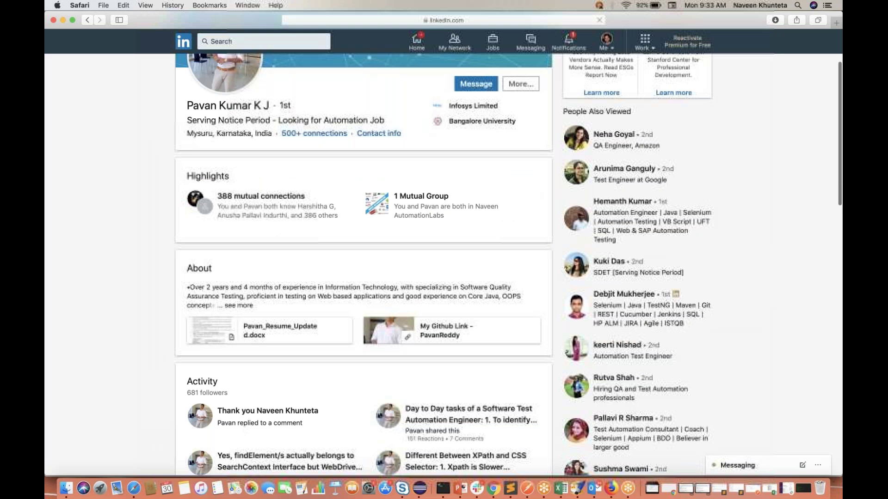
pyautogui.click(521, 83)
pyautogui.click(576, 174)
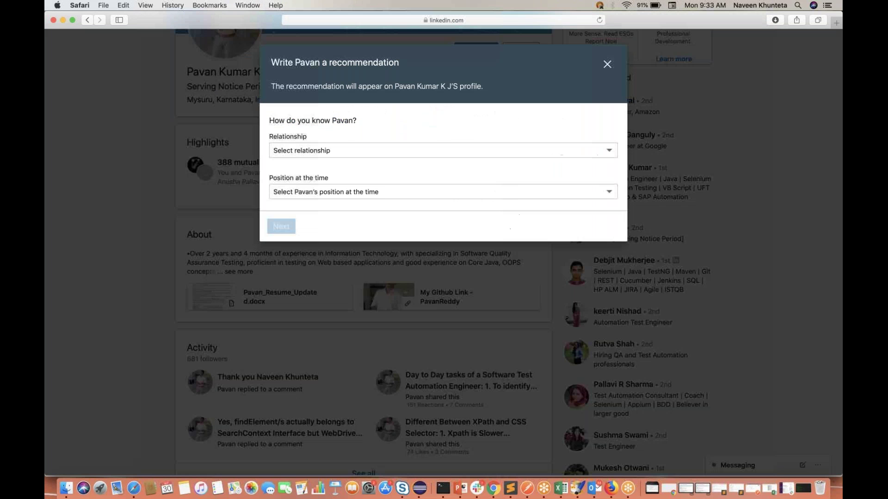
pyautogui.click(445, 151)
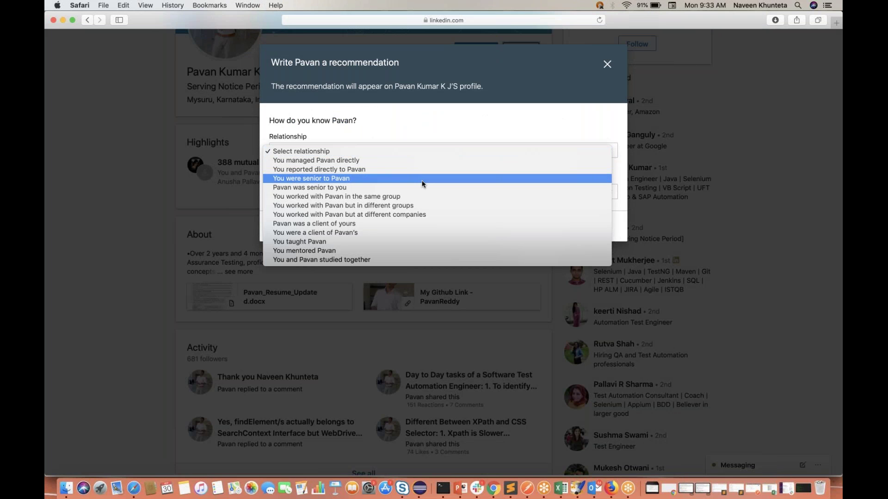
pyautogui.click(355, 152)
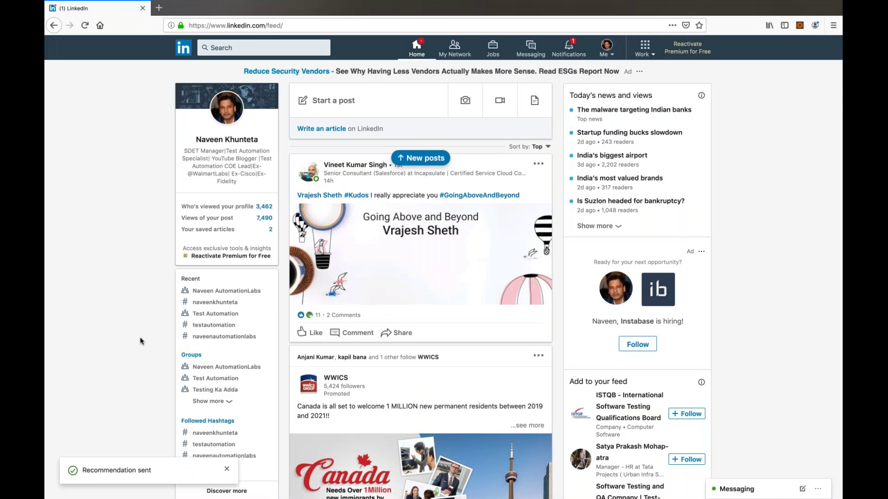
# In Firefox, search LinkedIn for the connection by name and open their profile
pyautogui.scroll(-3, 141, 342)
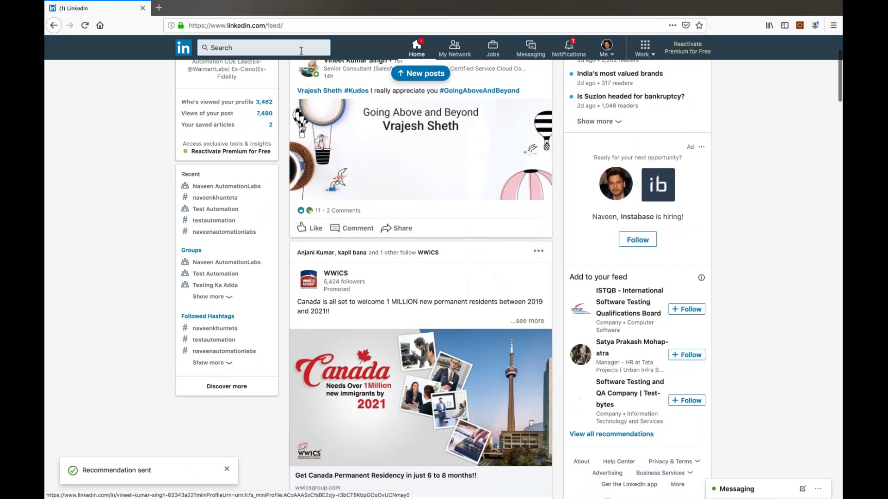
pyautogui.click(299, 50)
pyautogui.write('pa')
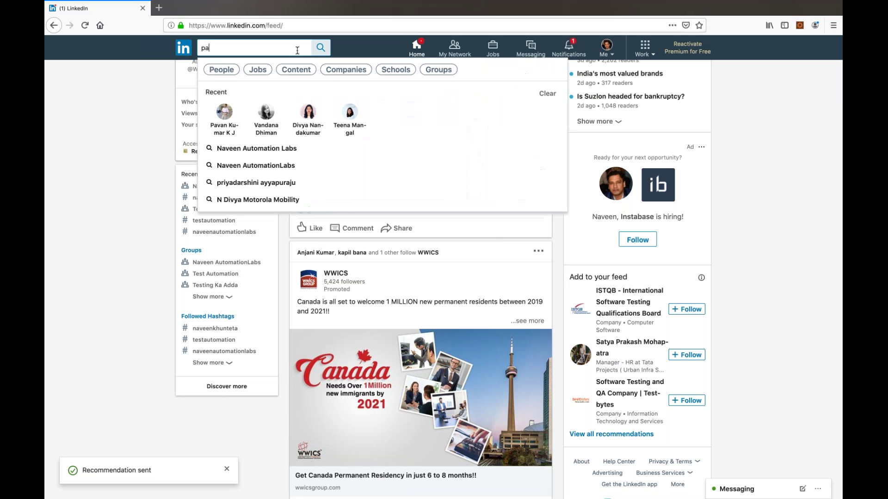
pyautogui.write('van')
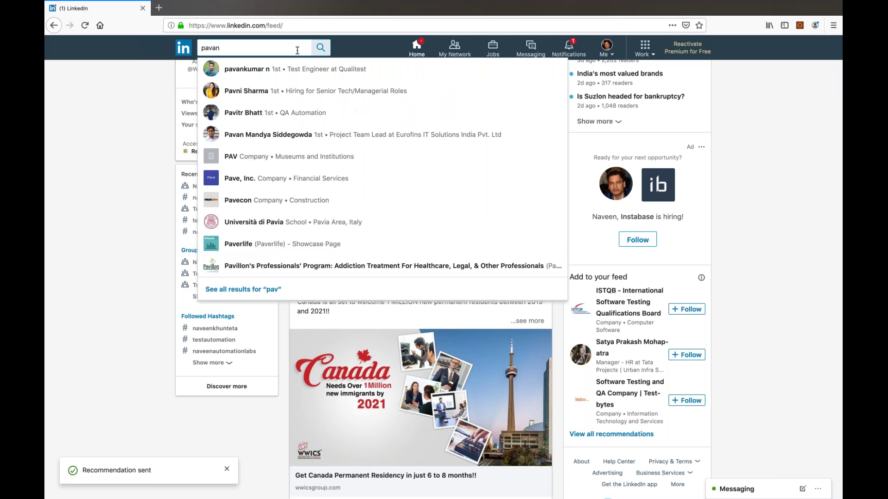
pyautogui.write(' k')
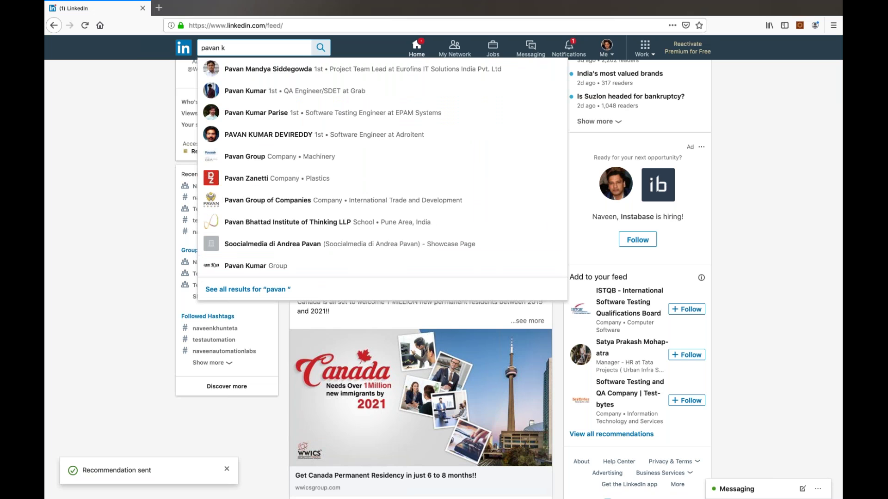
pyautogui.press('Down')
pyautogui.press('Down')
pyautogui.press('Down')
pyautogui.press('Down')
pyautogui.press('Return')
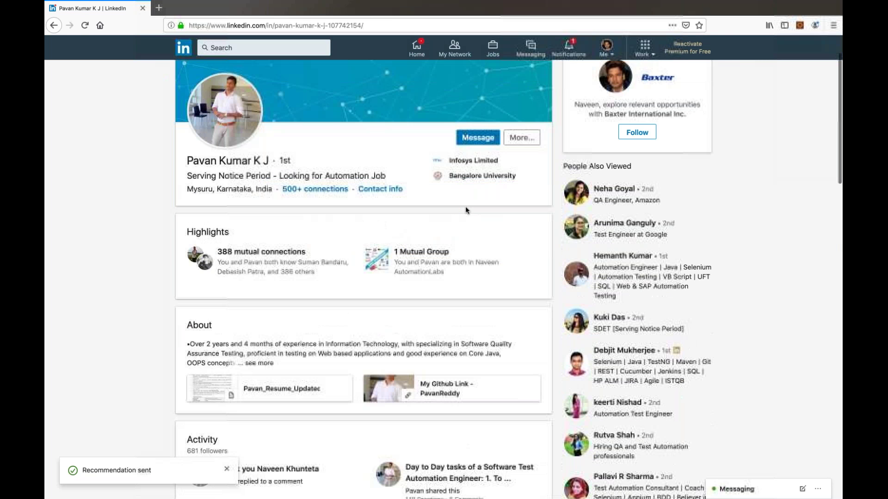
pyautogui.scroll(-2, 465, 207)
# Start a recommendation with relationship 'worked in the same group' and position Testing Executive at Infosys Limited
pyautogui.click(521, 96)
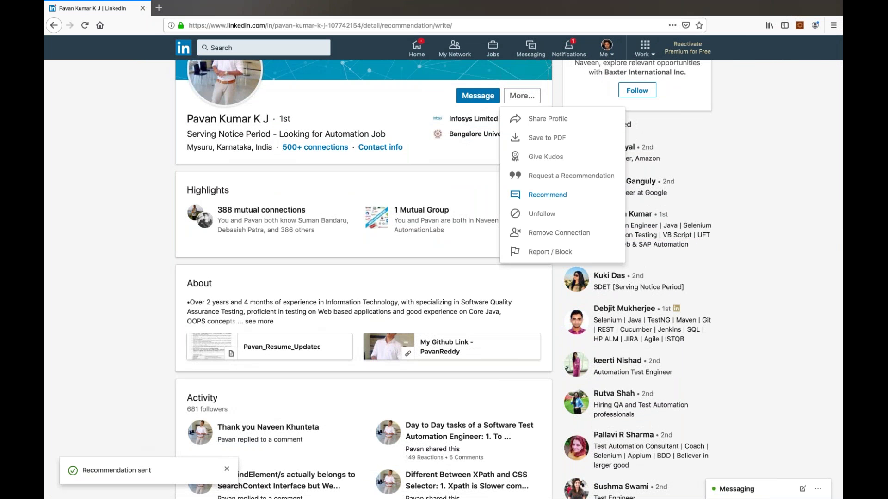
pyautogui.click(546, 195)
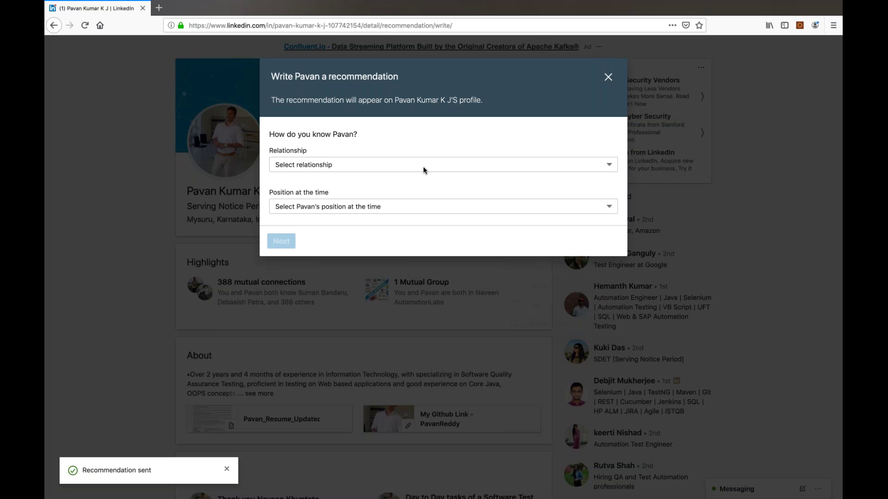
pyautogui.click(423, 167)
pyautogui.click(410, 208)
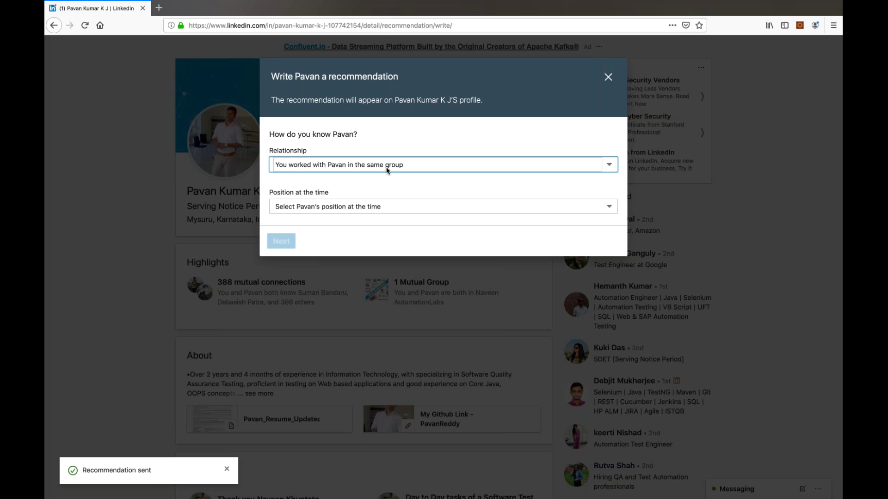
pyautogui.click(384, 211)
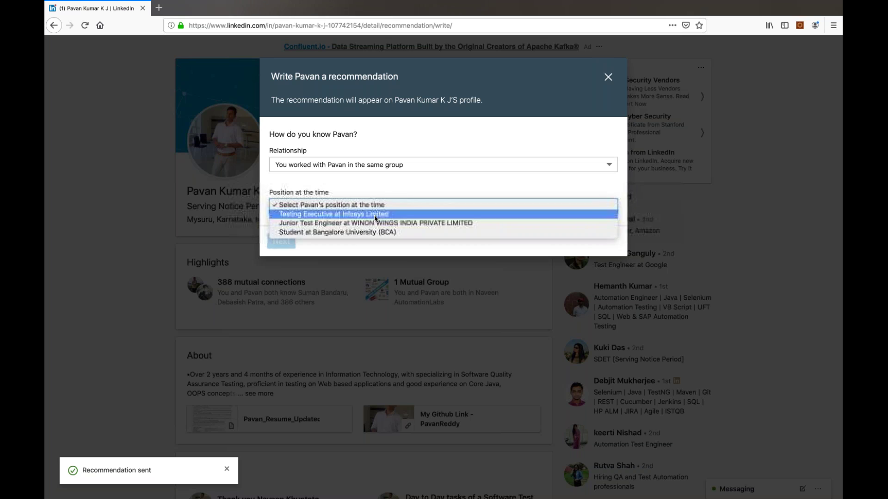
pyautogui.click(374, 215)
# Advance to the recommendation text step, then close the form without sending
pyautogui.click(284, 242)
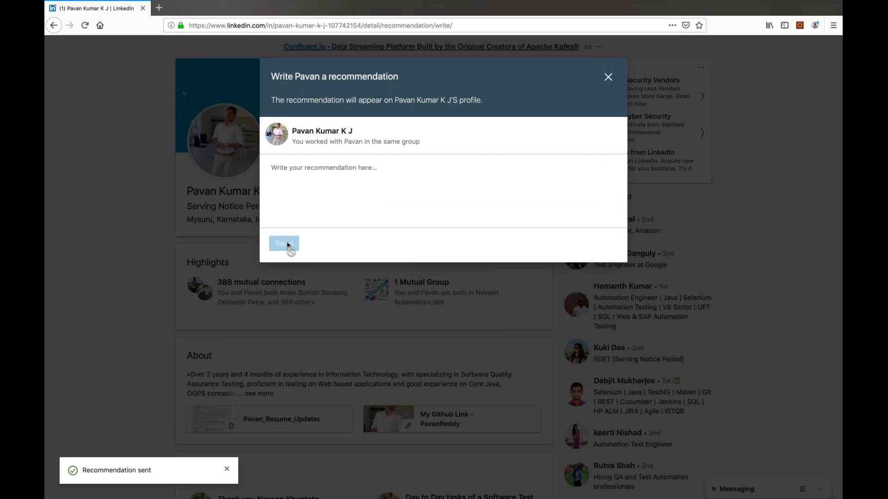
pyautogui.click(346, 204)
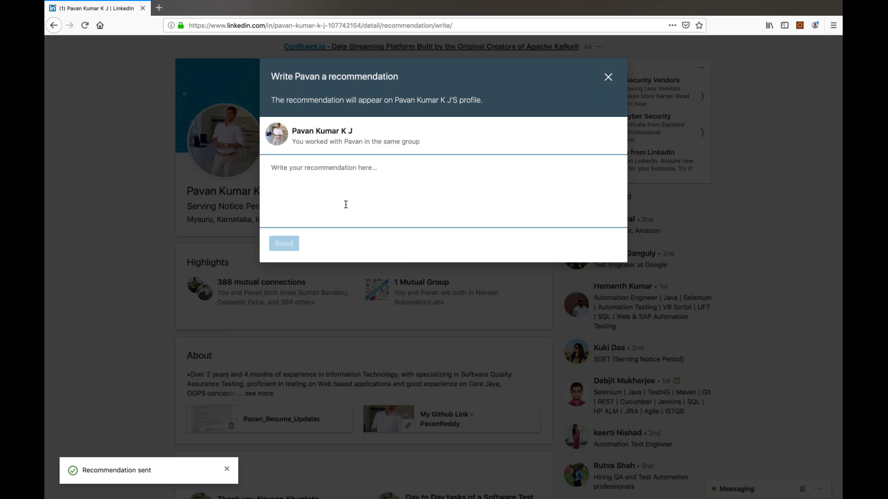
pyautogui.click(608, 77)
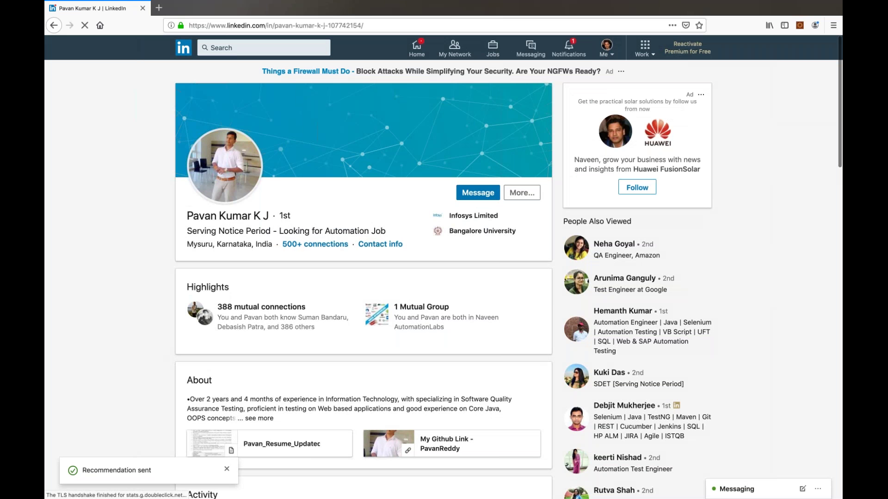
# Open a new recommendation, dismiss its Relationship list unfilled, close it, and switch to Chrome
pyautogui.click(521, 193)
pyautogui.click(545, 292)
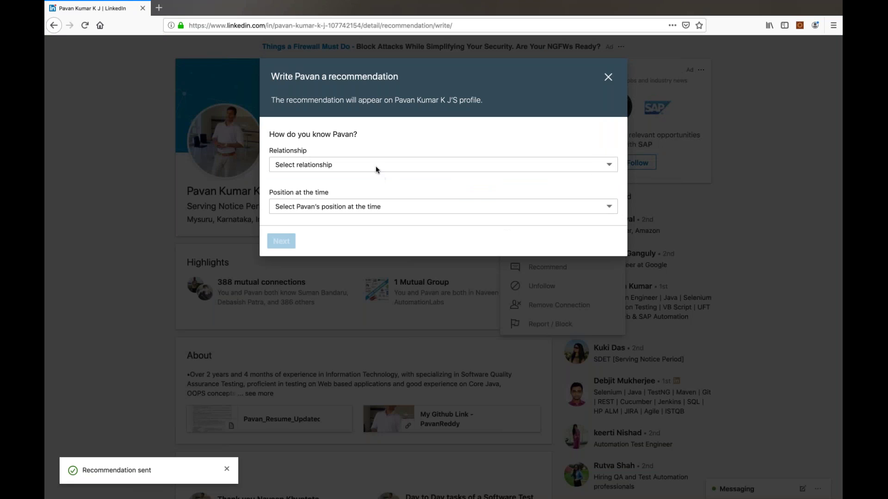
pyautogui.click(327, 165)
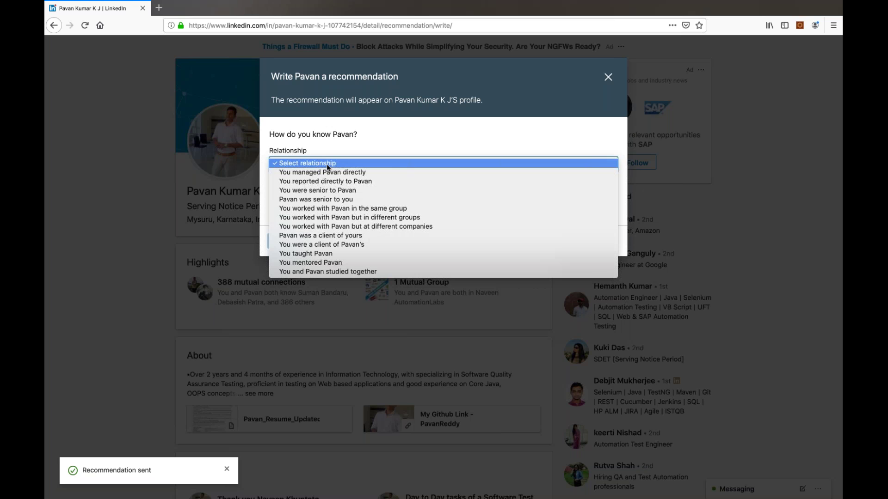
pyautogui.click(478, 83)
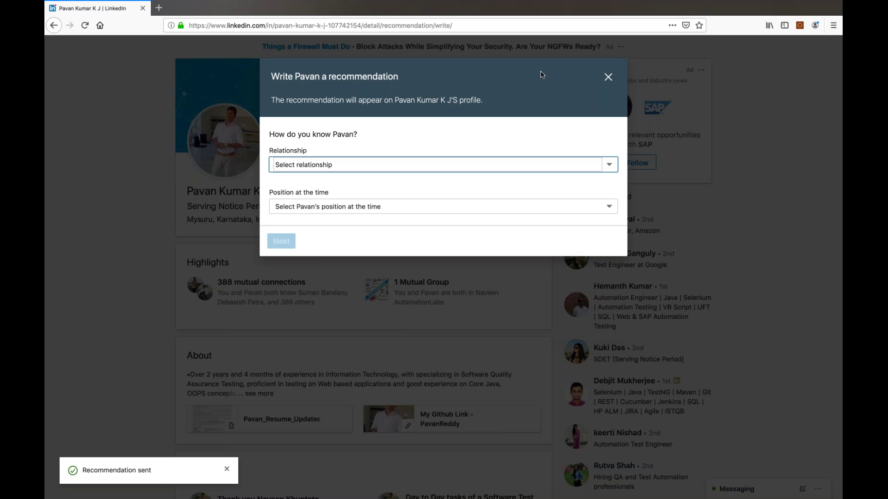
pyautogui.click(608, 76)
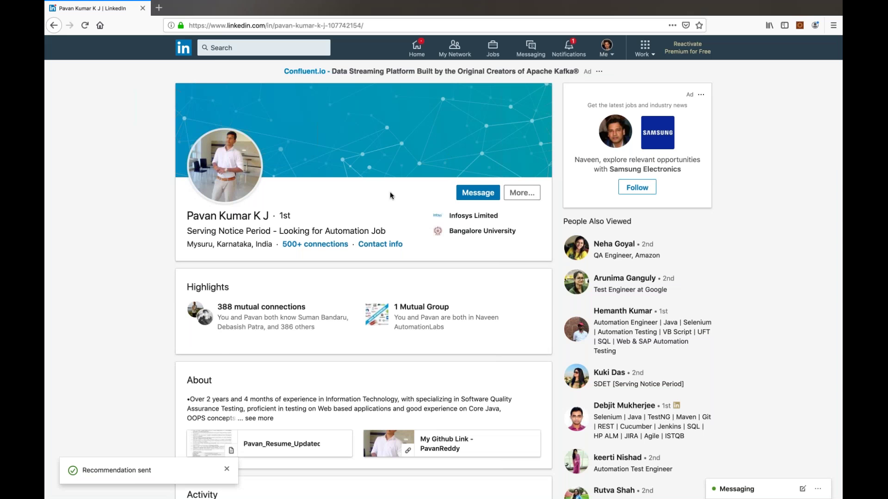
pyautogui.hotkey('ctrl', 'Right')
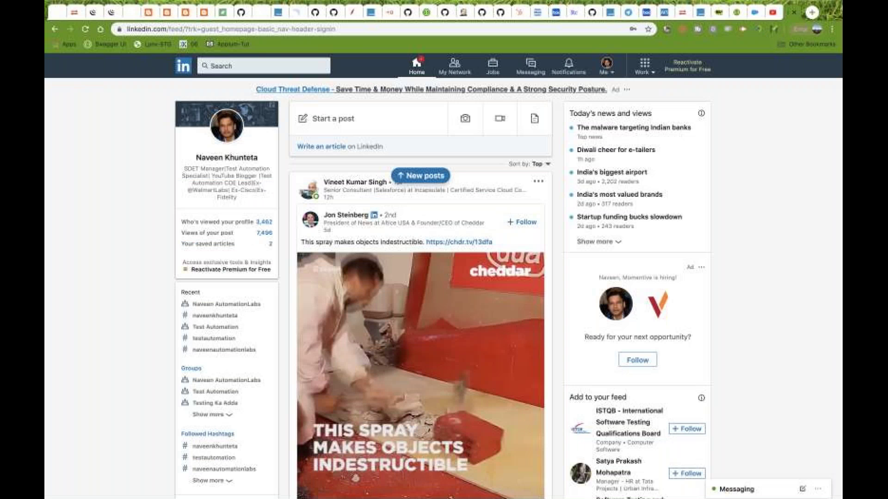
# In Chrome, search for the connection by name and open a recommendation form on their profile
pyautogui.click(284, 61)
pyautogui.write('pava')
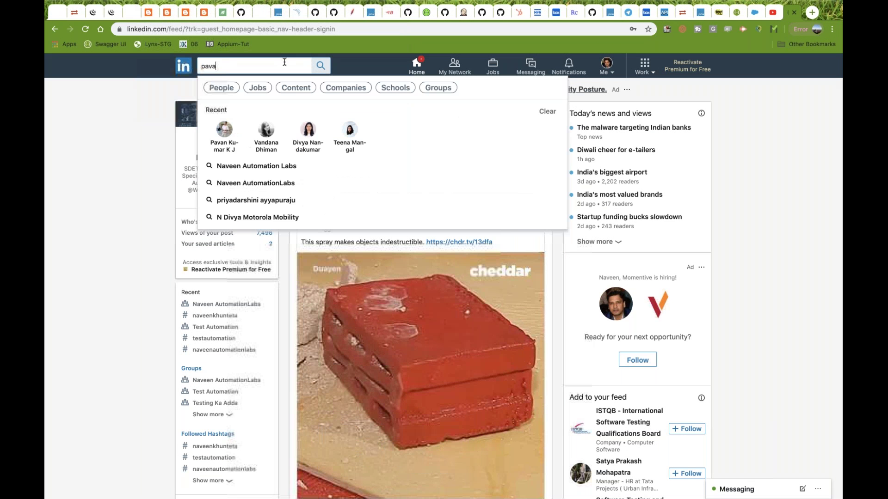
pyautogui.write('n ')
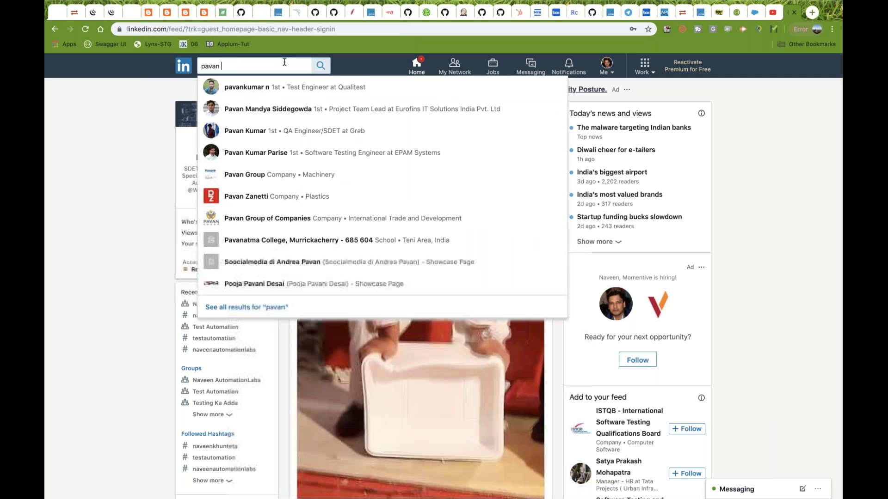
pyautogui.write('k r')
pyautogui.press('BackSpace')
pyautogui.press('BackSpace')
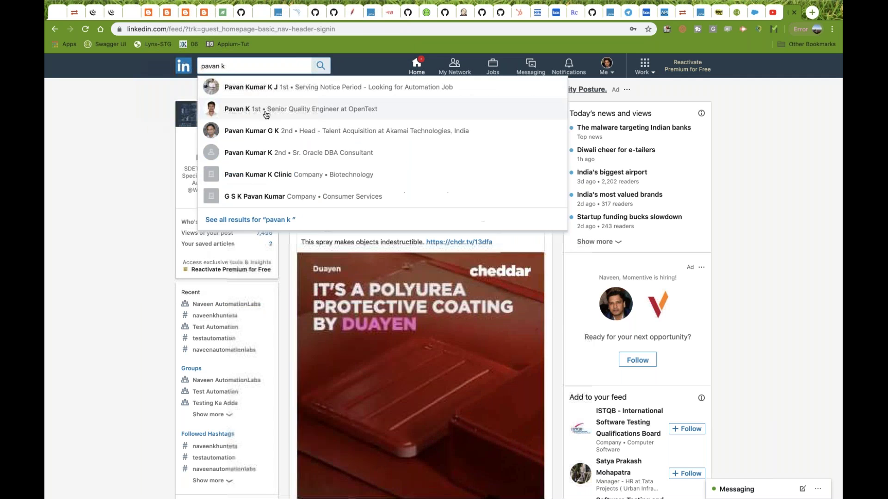
pyautogui.click(264, 113)
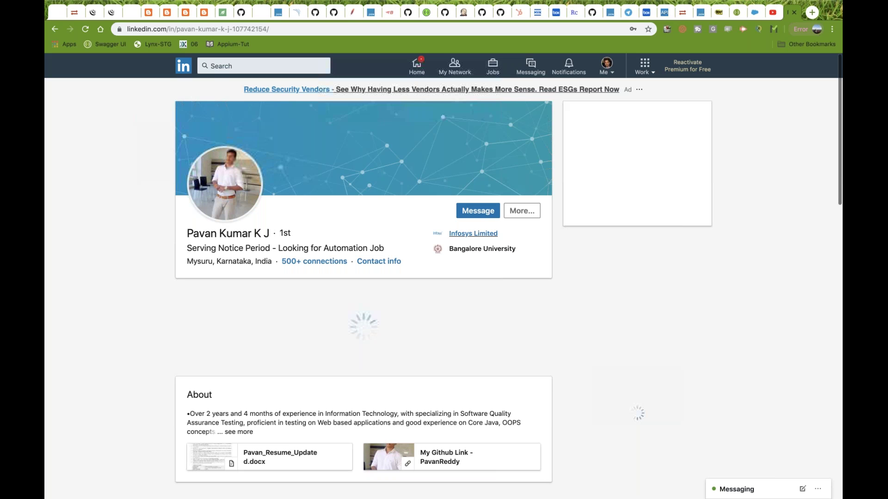
pyautogui.click(521, 211)
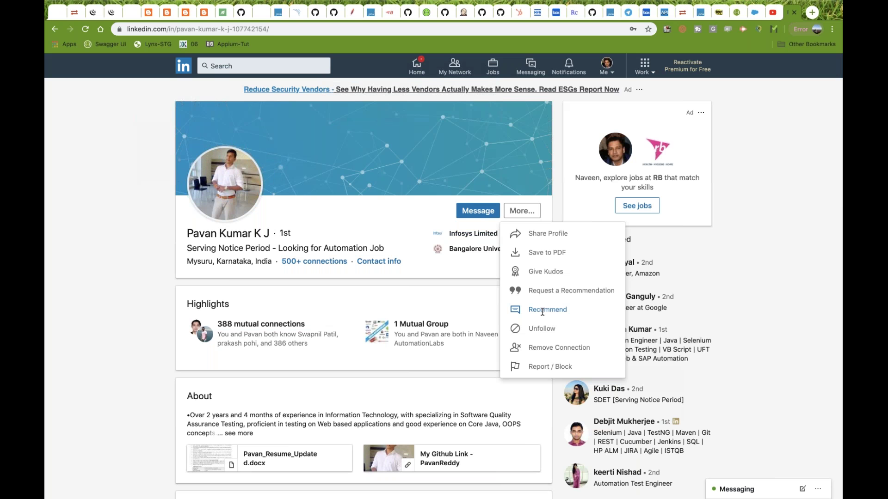
pyautogui.click(543, 311)
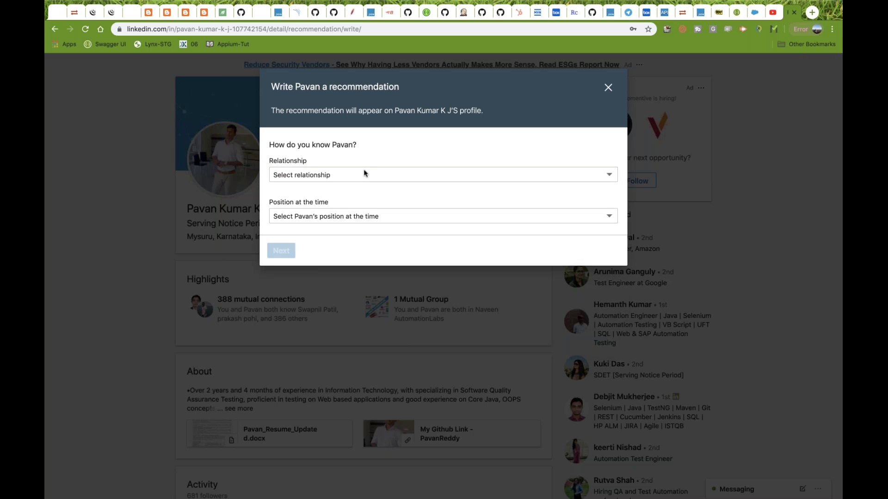
# Set Relationship to 'worked in the same group' and Position to Testing Executive at Infosys Limited
pyautogui.click(364, 174)
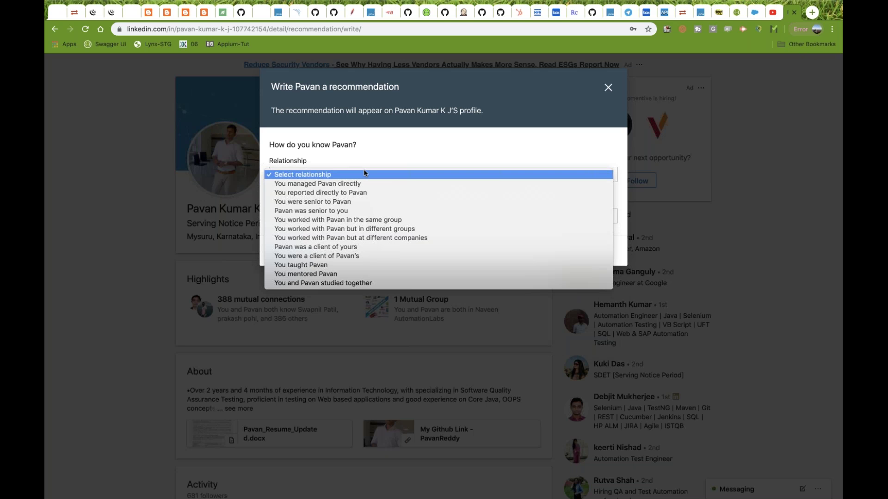
pyautogui.click(369, 221)
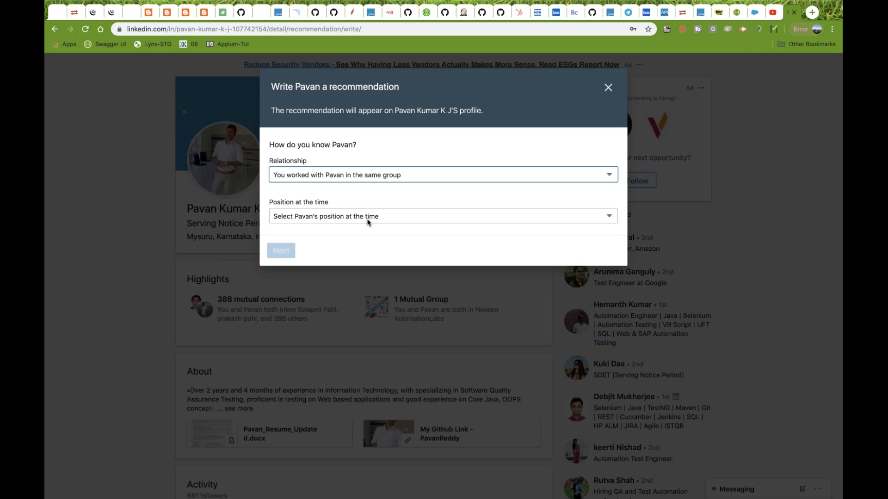
pyautogui.click(369, 217)
pyautogui.click(369, 226)
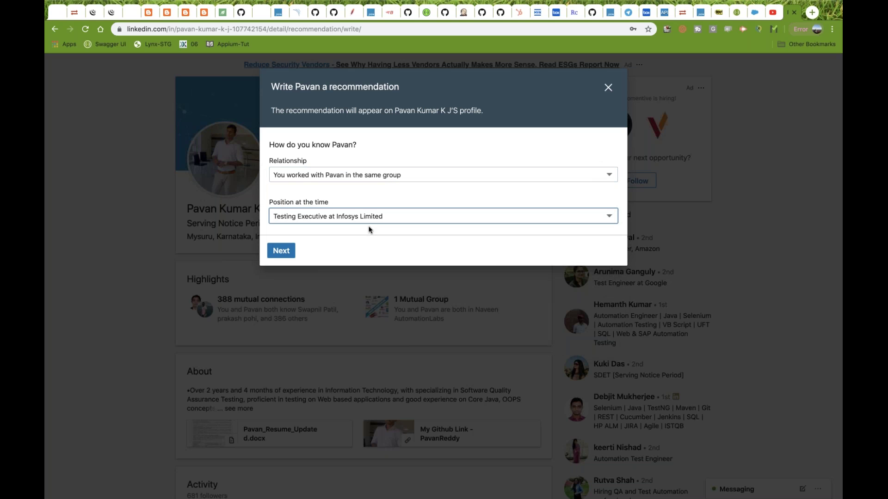